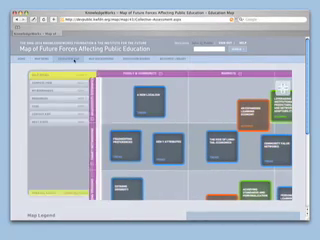
- Collapse and reopen the map's side menu, then expand the Map Menu topic's linked resources
click(77, 72)
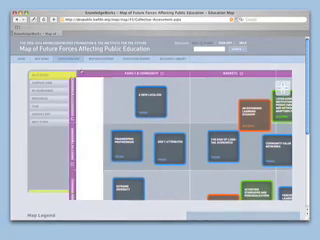
click(43, 61)
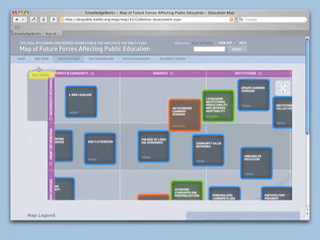
click(48, 90)
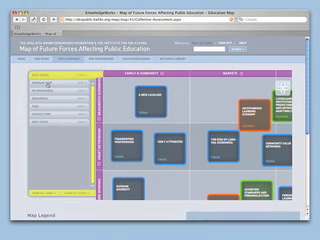
- Show the Compass View minimap of the whole education map
click(34, 96)
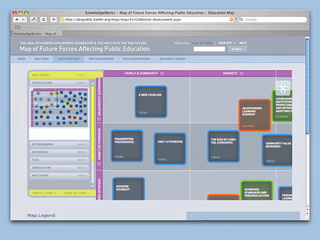
scroll(190, 140, right, 8)
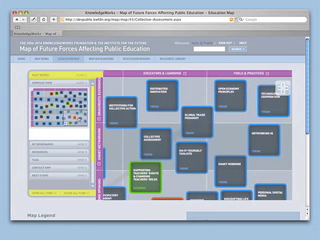
scroll(190, 140, down, 5)
scroll(190, 140, down, 5)
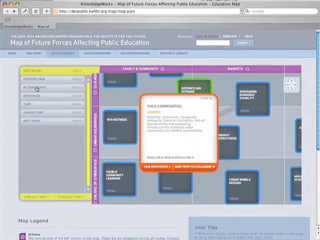
- Expand My Bookmarks in the left sidebar to list its saved entries
click(60, 73)
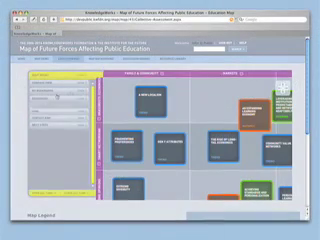
- Expand the Resources sidebar section and go to the Resource Library page
click(57, 96)
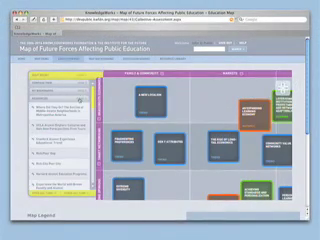
click(88, 87)
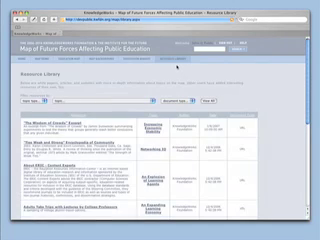
scroll(248, 120, down, 3)
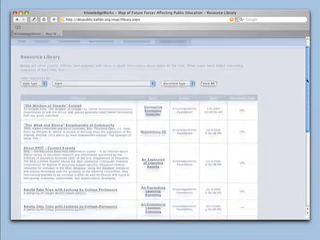
scroll(248, 120, down, 3)
scroll(248, 120, down, 3)
scroll(248, 120, down, 5)
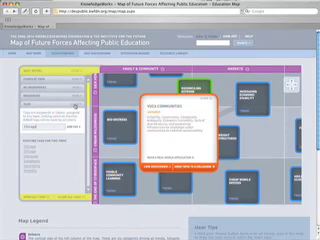
- Collapse the Tags section in the sidebar beside the VUCA Communities card
click(13, 28)
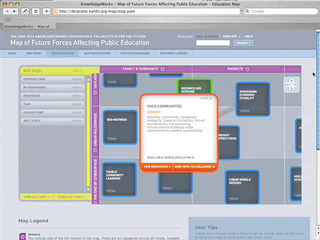
scroll(160, 130, down, 3)
scroll(160, 130, down, 3)
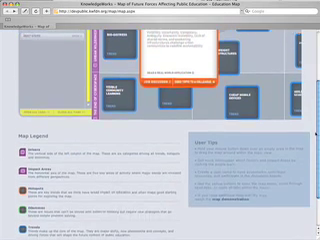
scroll(160, 130, down, 2)
scroll(160, 130, down, 2)
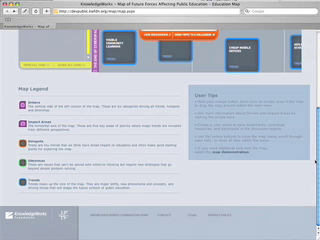